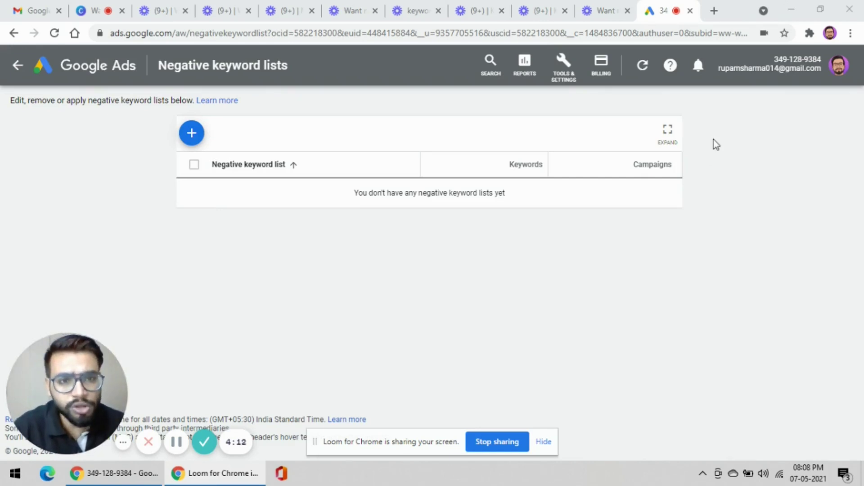
Open the negative keyword lists in the shared library and start a new list named dd
{"action": "left_click", "coordinate": [571, 71]}
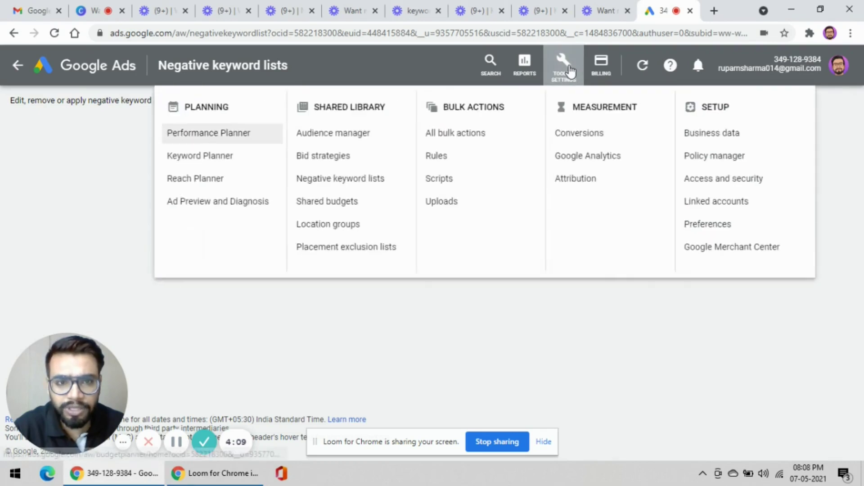
{"action": "left_click", "coordinate": [358, 180]}
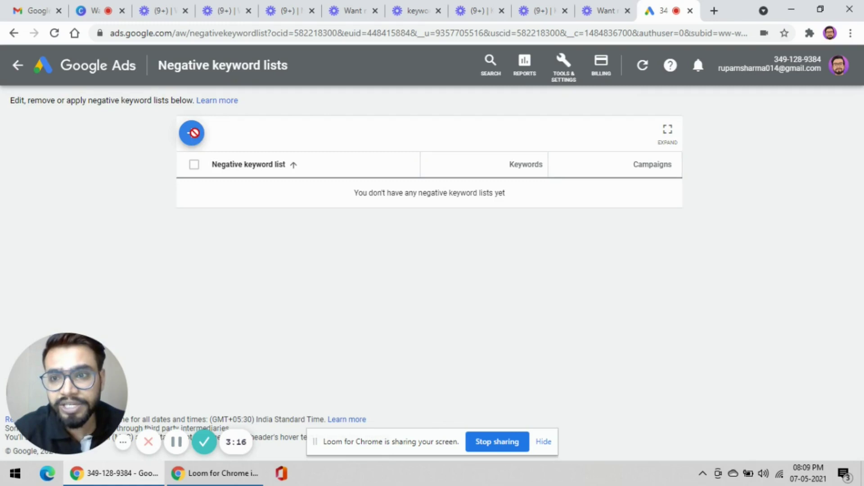
{"action": "left_click", "coordinate": [195, 134]}
{"action": "left_click", "coordinate": [232, 141]}
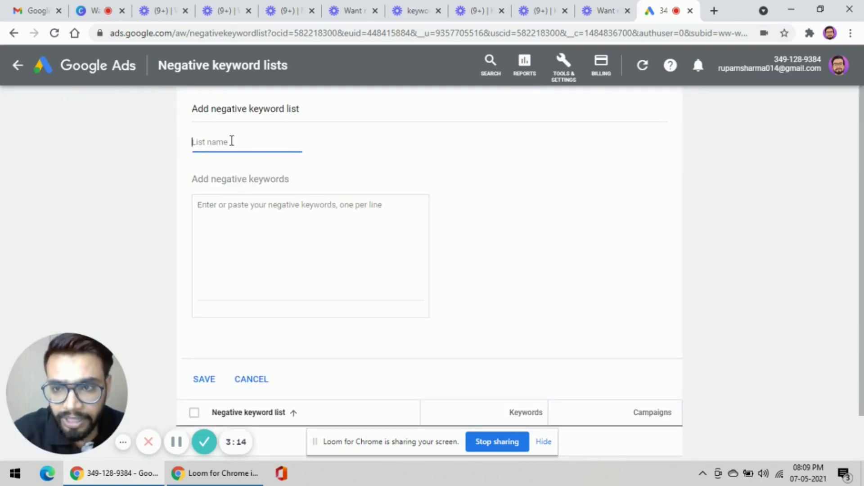
{"action": "type", "text": "dd"}
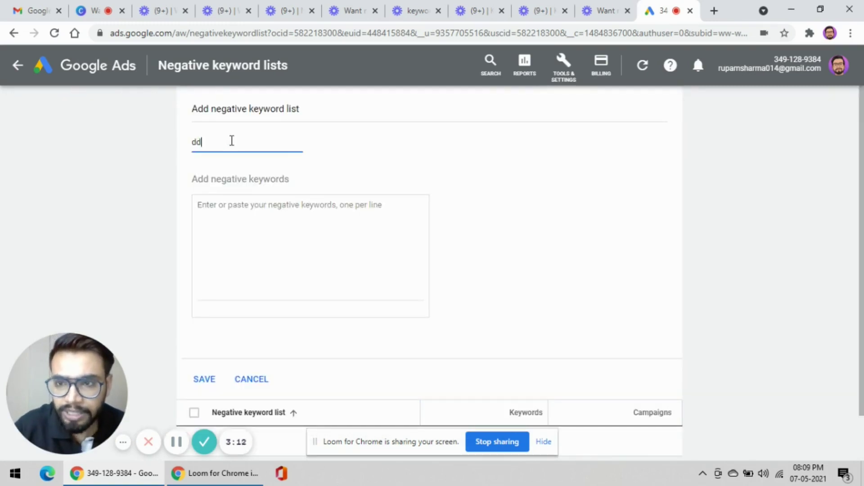
Add the negative keyword IIT coaching to the new list, with IIT corrected to capitals, and save the list
{"action": "left_click", "coordinate": [234, 209]}
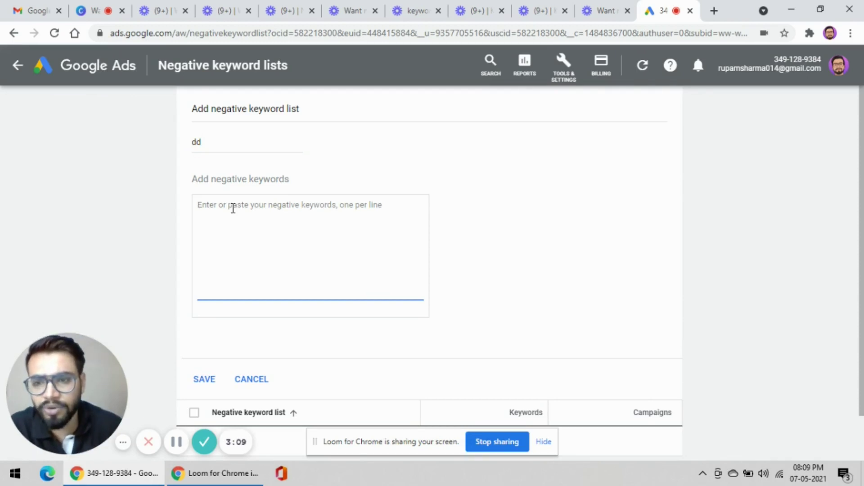
{"action": "type", "text": "ii"}
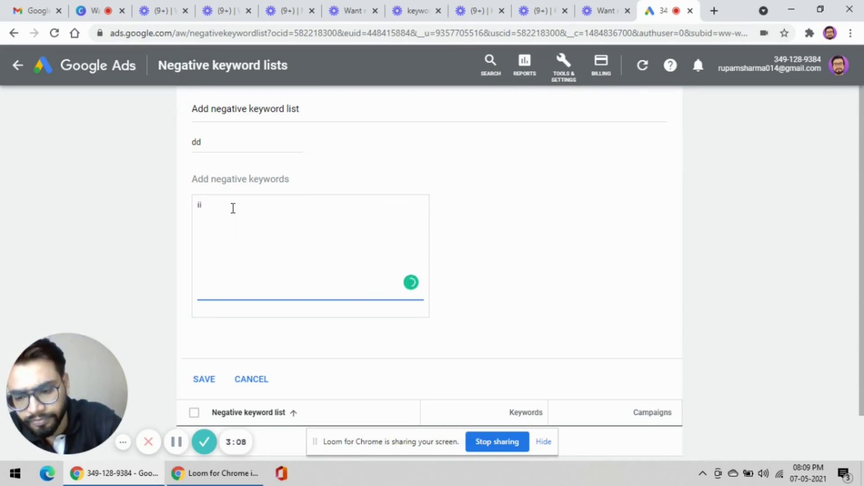
{"action": "type", "text": "t c"}
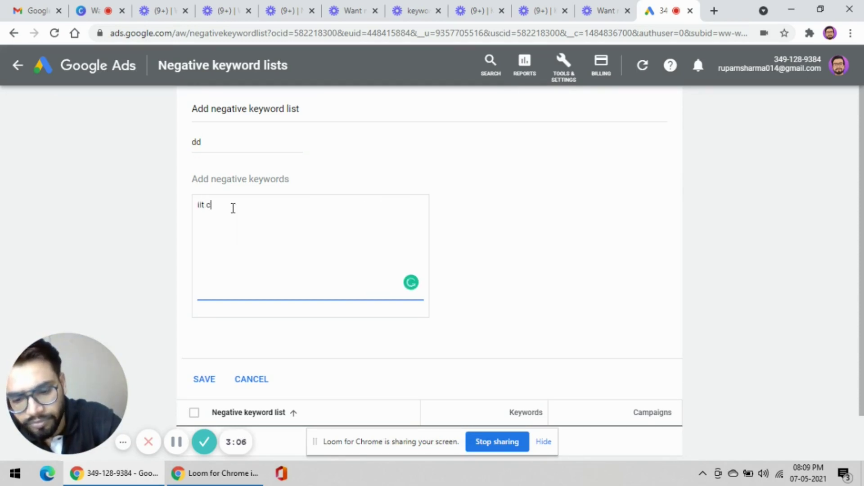
{"action": "type", "text": "oaching"}
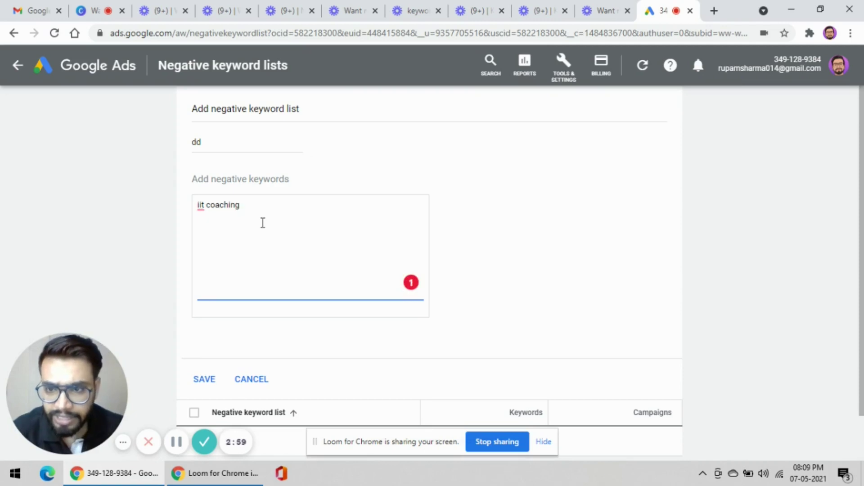
{"action": "mouse_move", "coordinate": [203, 205]}
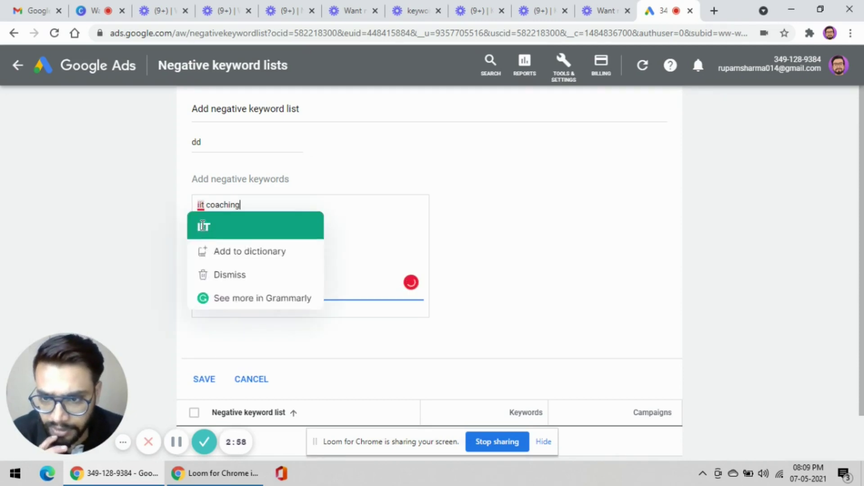
{"action": "left_click", "coordinate": [202, 225]}
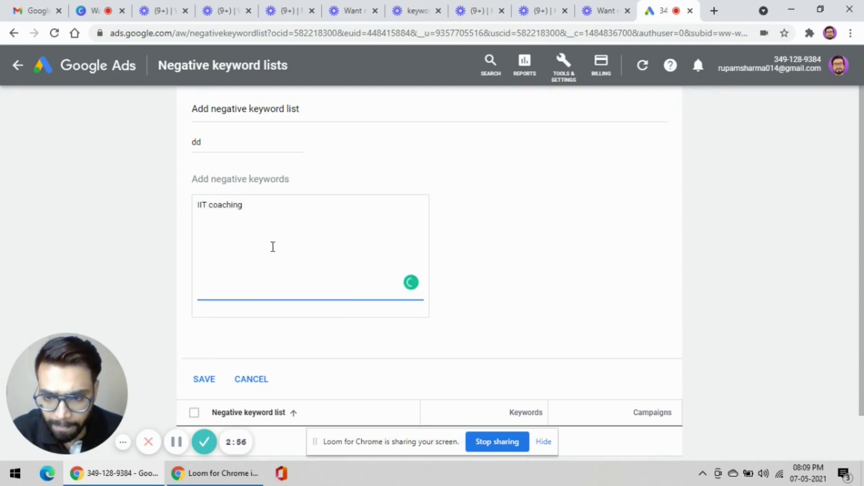
{"action": "left_click", "coordinate": [205, 379]}
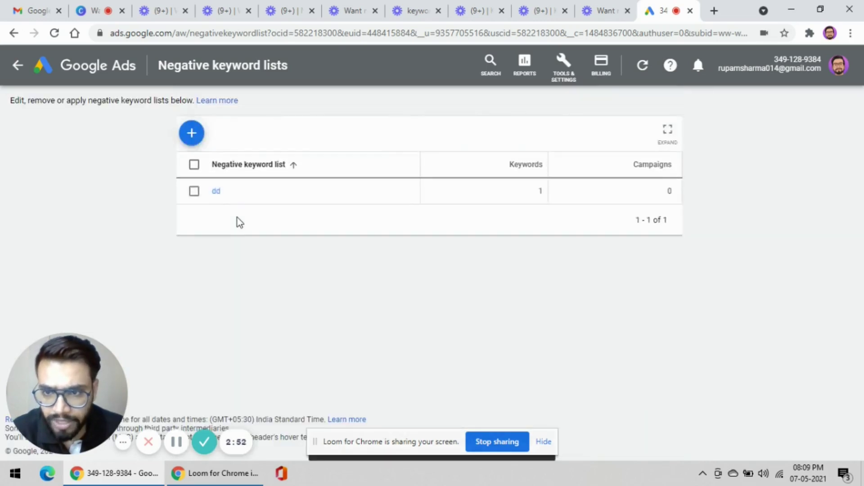
{"action": "left_click", "coordinate": [228, 192]}
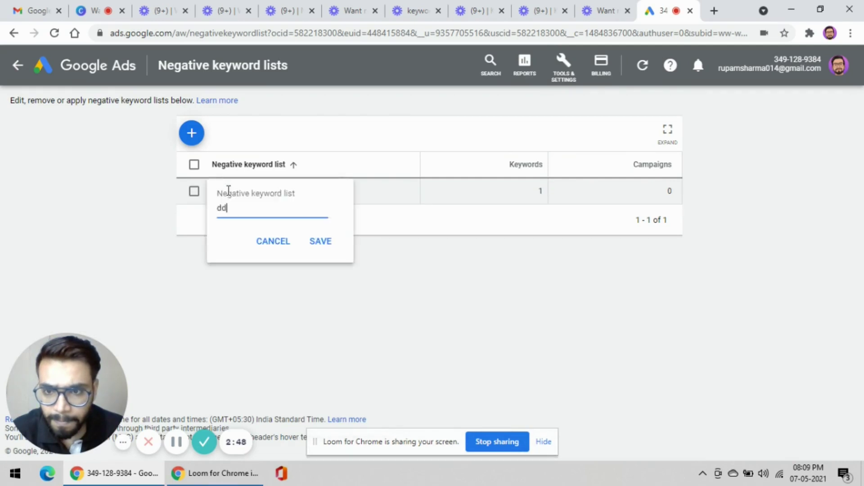
{"action": "left_click", "coordinate": [276, 245]}
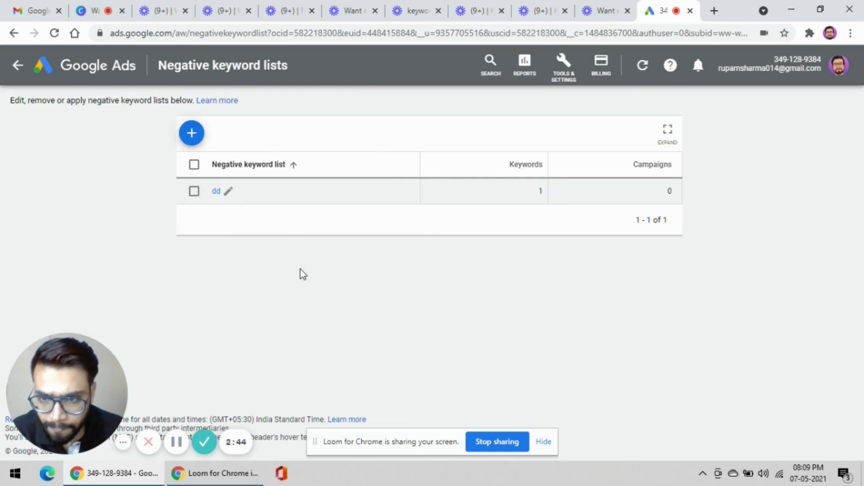
{"action": "left_click", "coordinate": [194, 194]}
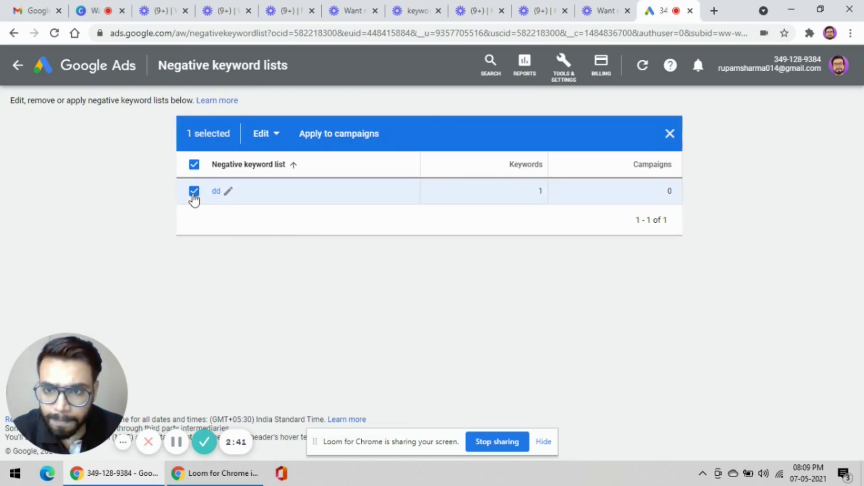
{"action": "left_click", "coordinate": [266, 134]}
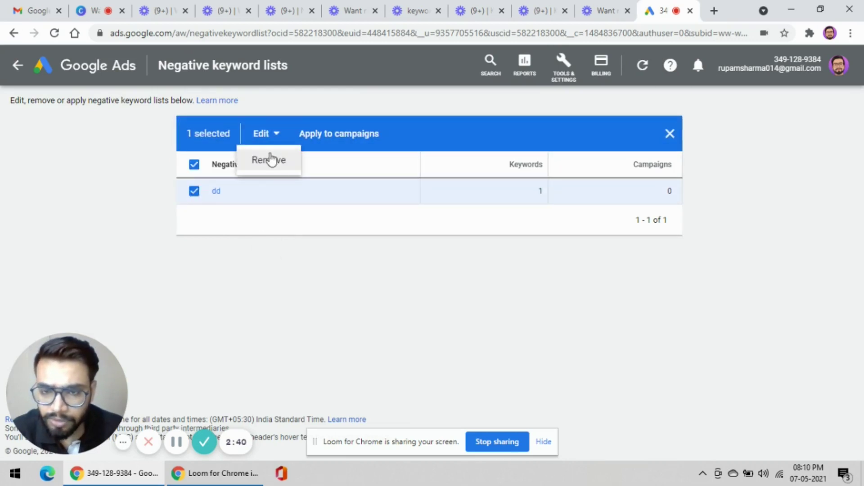
{"action": "left_click", "coordinate": [283, 209]}
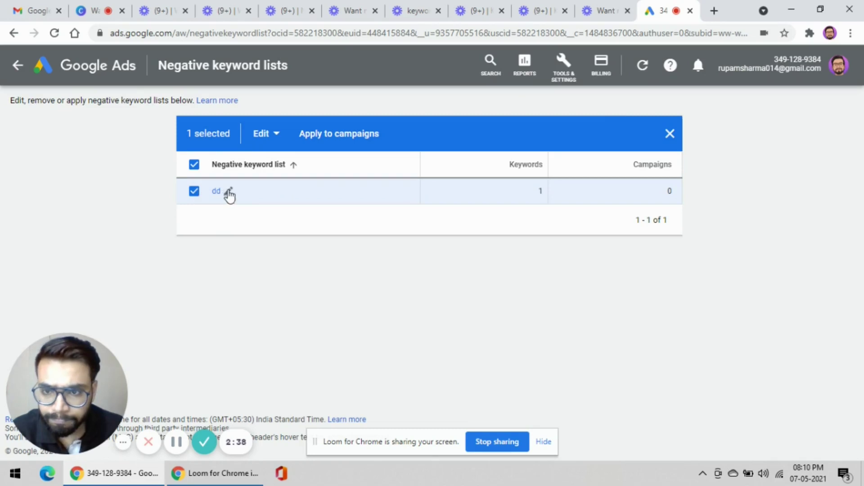
{"action": "left_click", "coordinate": [229, 193]}
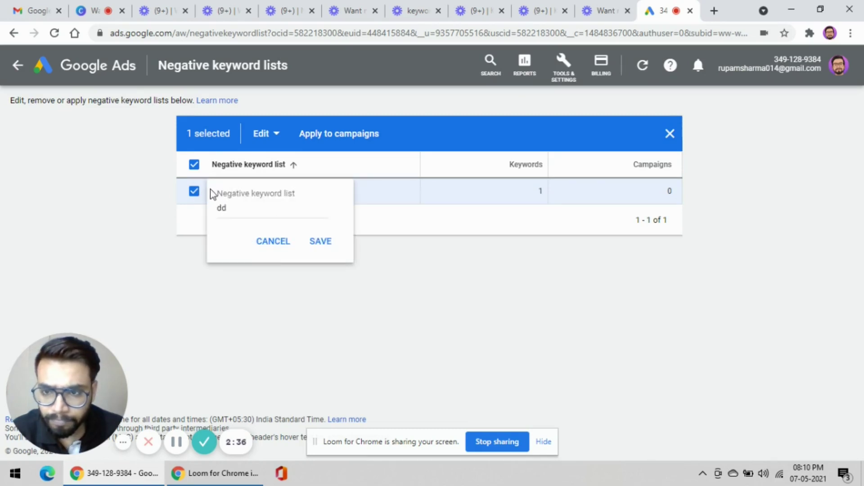
{"action": "left_click", "coordinate": [164, 231]}
{"action": "left_click", "coordinate": [194, 191]}
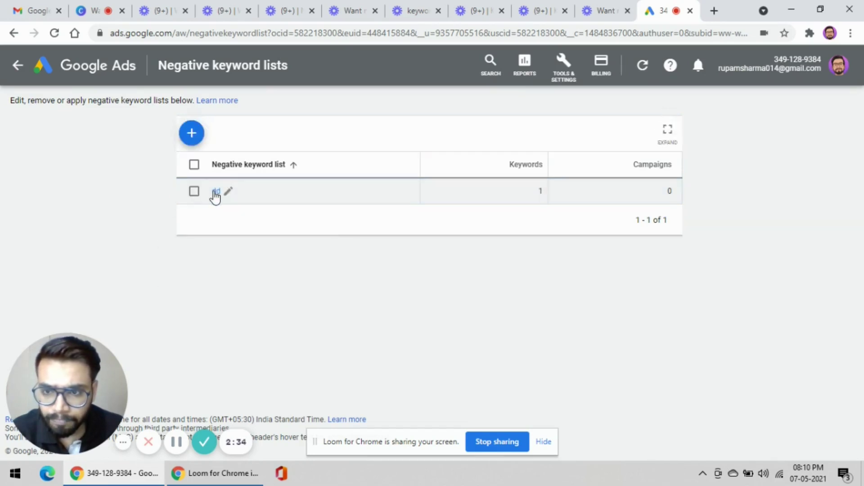
Open the dd list and switch the IIT coaching keyword's match type to Phrase match and back to Broad match
{"action": "left_click", "coordinate": [215, 193]}
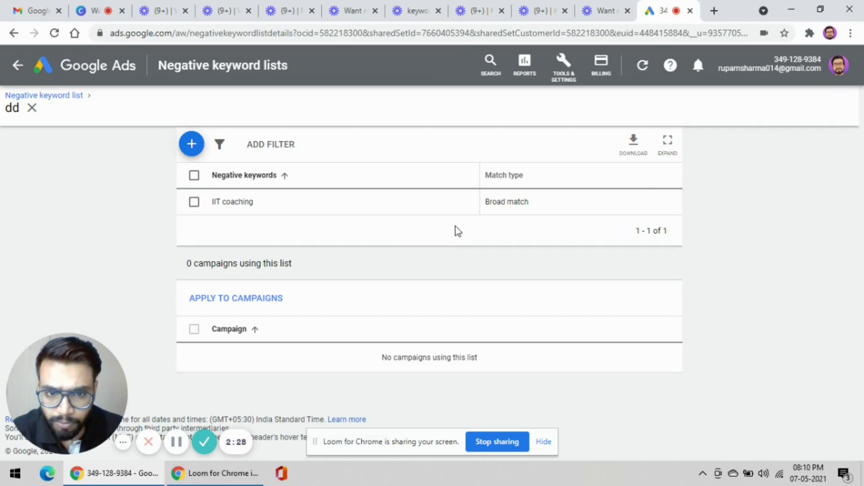
{"action": "left_click", "coordinate": [532, 206]}
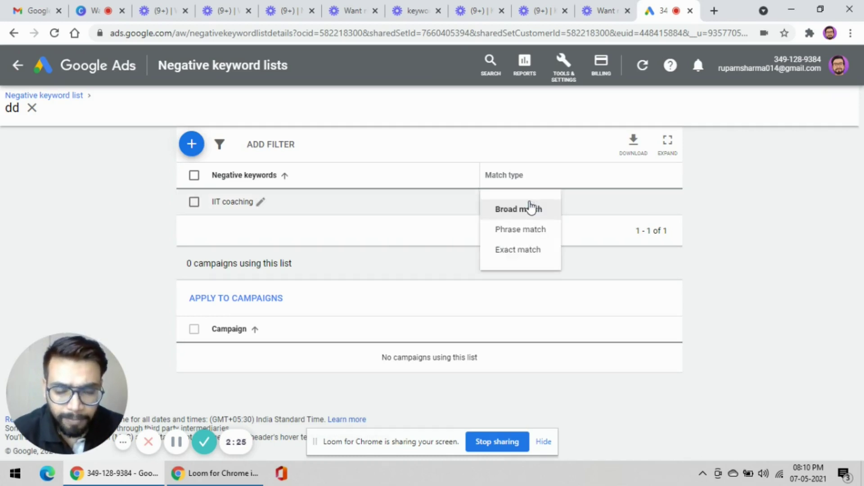
{"action": "left_click", "coordinate": [526, 229]}
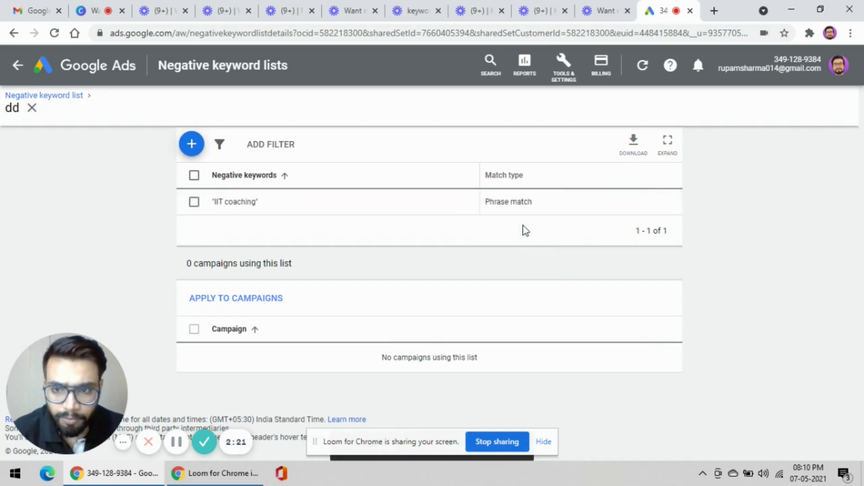
{"action": "left_click", "coordinate": [536, 203]}
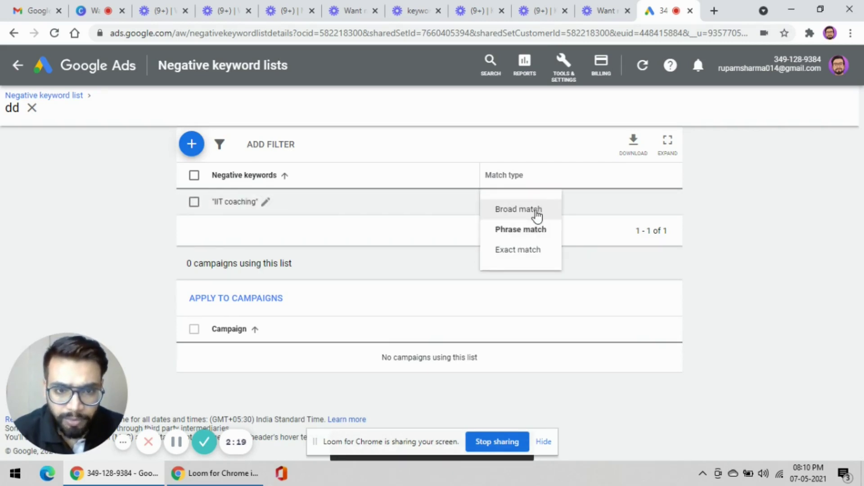
{"action": "left_click", "coordinate": [538, 211]}
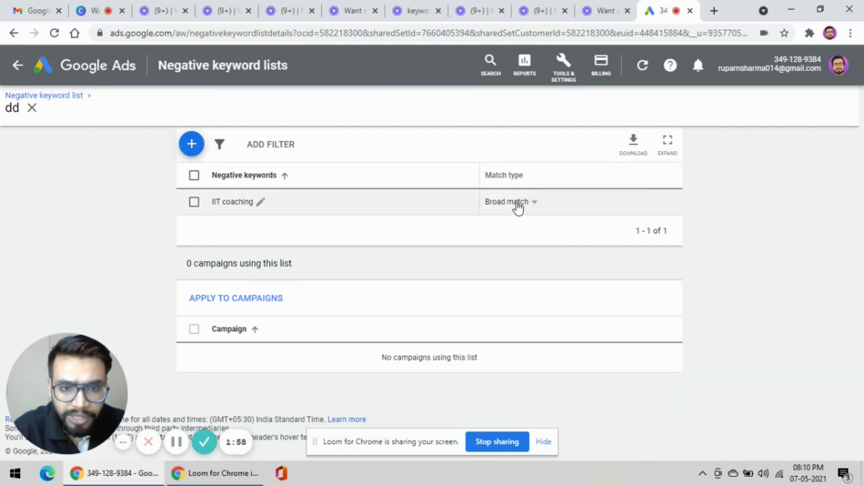
Change the IIT coaching keyword to Phrase match and from there to Exact match
{"action": "left_click", "coordinate": [518, 204]}
{"action": "left_click", "coordinate": [519, 230]}
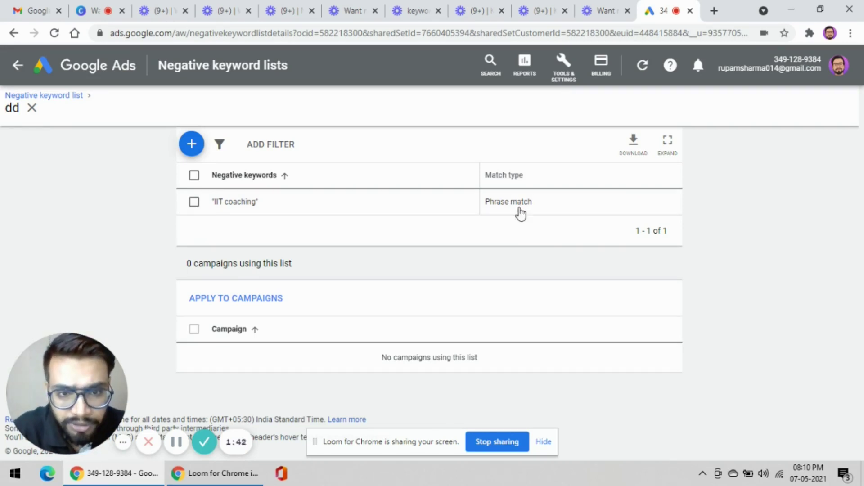
{"action": "left_click", "coordinate": [517, 204]}
{"action": "left_click", "coordinate": [521, 250]}
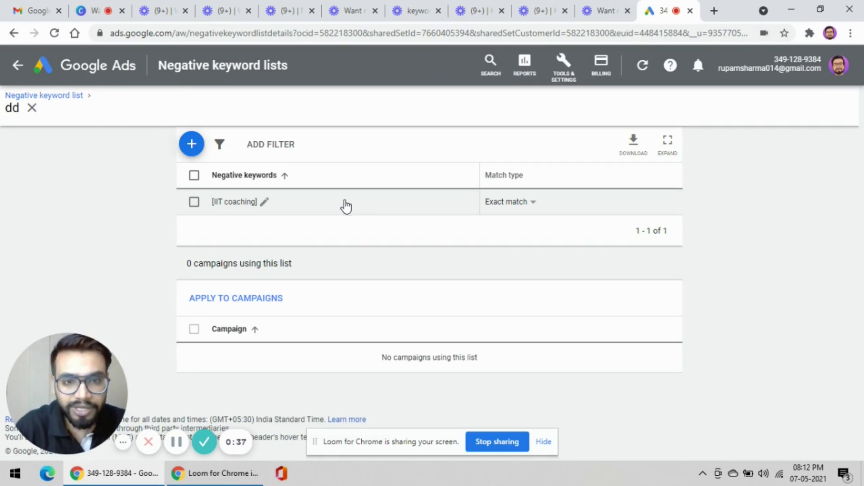
Set the match type of the IIT coaching negative keyword to Broad match
{"action": "left_click", "coordinate": [532, 204]}
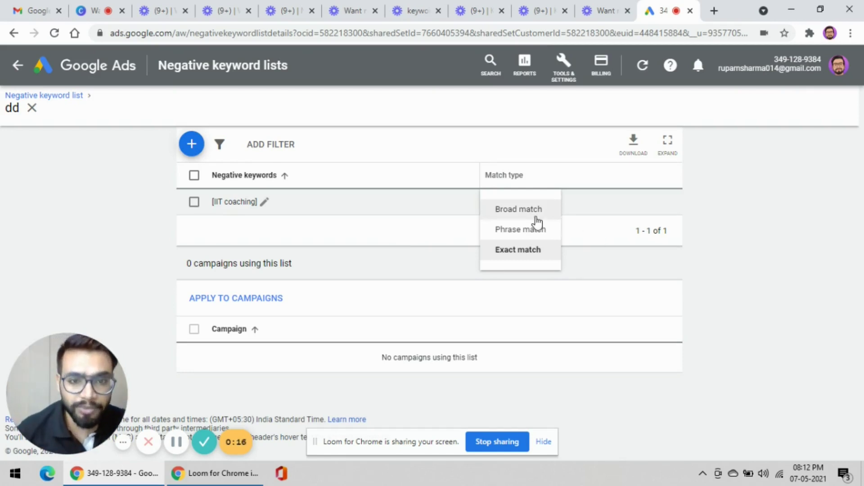
{"action": "left_click", "coordinate": [507, 207]}
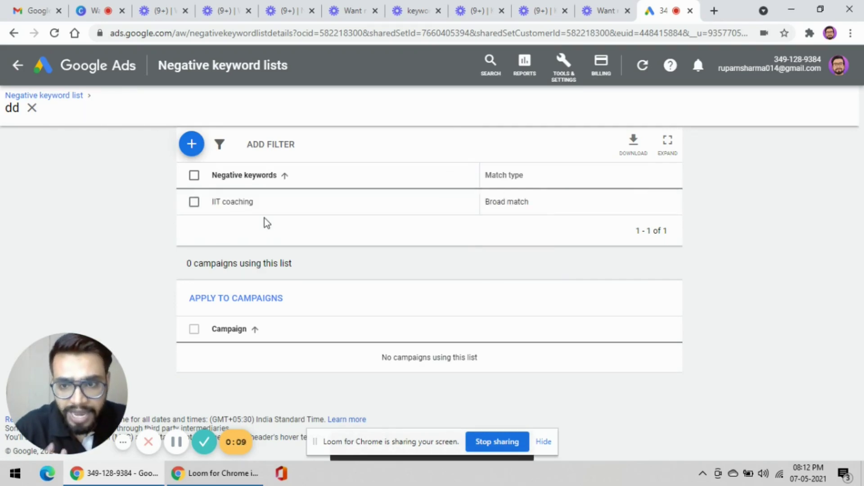